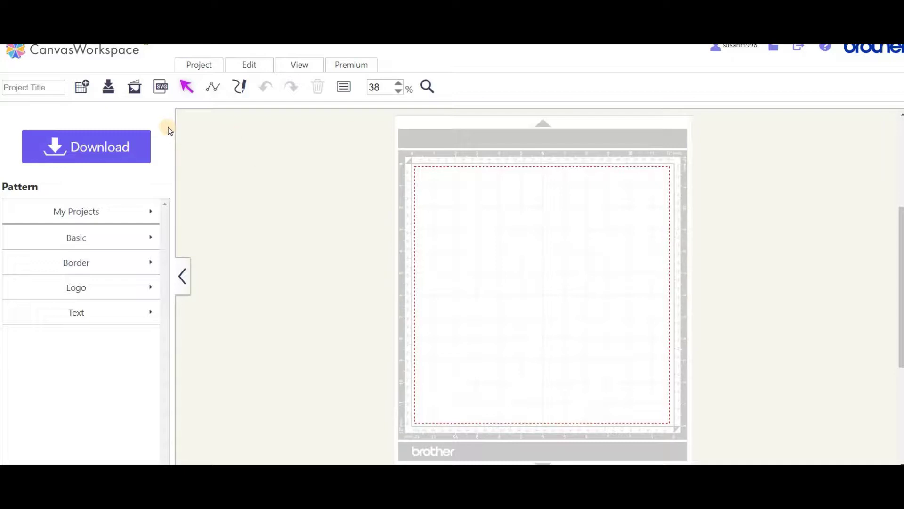
Step: Load floral-2746540_1280 (1).png from the Mandalas folder into Image Tracing
click(135, 87)
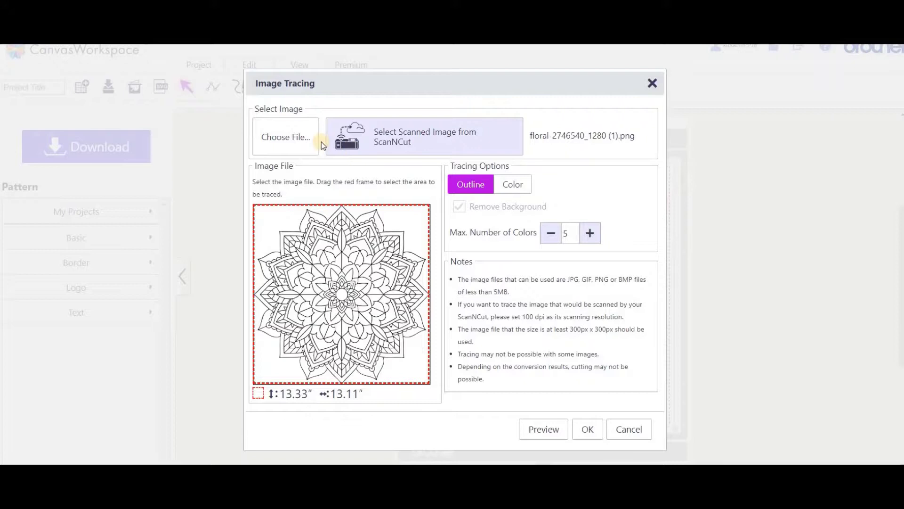
click(294, 137)
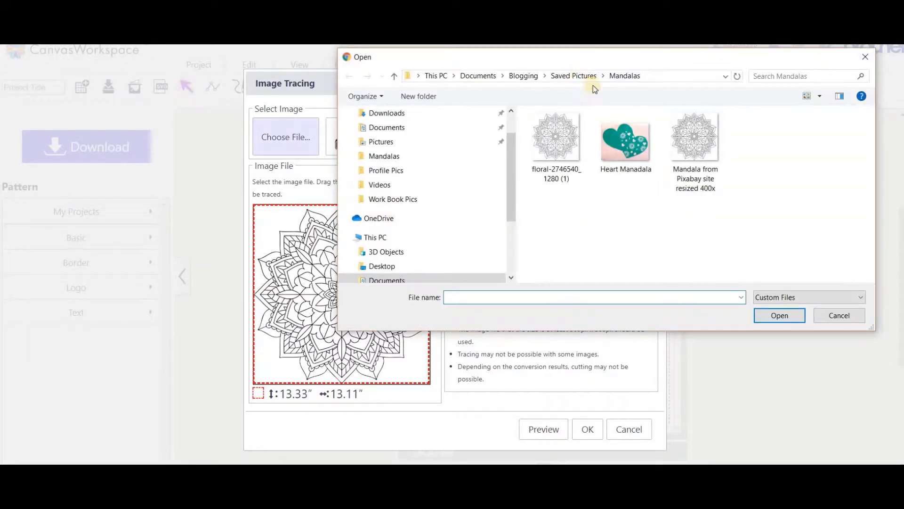
click(545, 136)
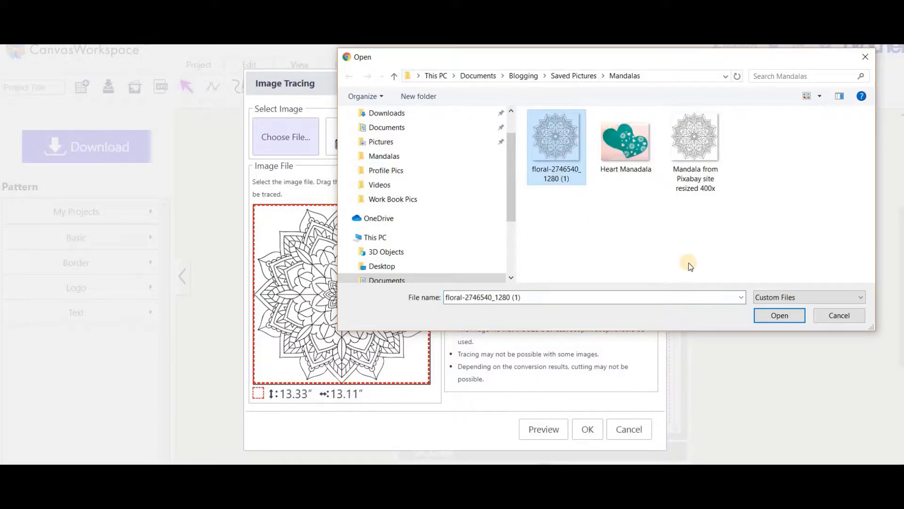
click(774, 316)
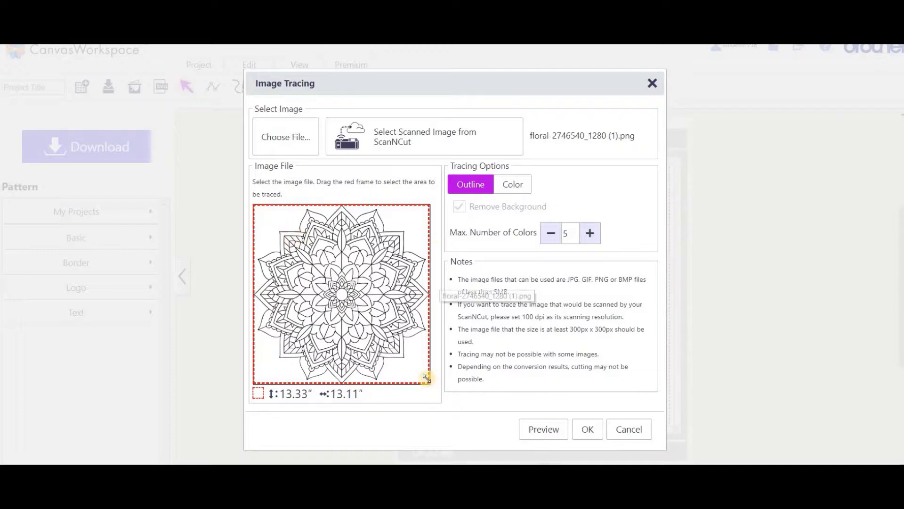
mouse_move(426, 378)
mouse_down()
mouse_move(356, 318)
mouse_move(427, 379)
mouse_up()
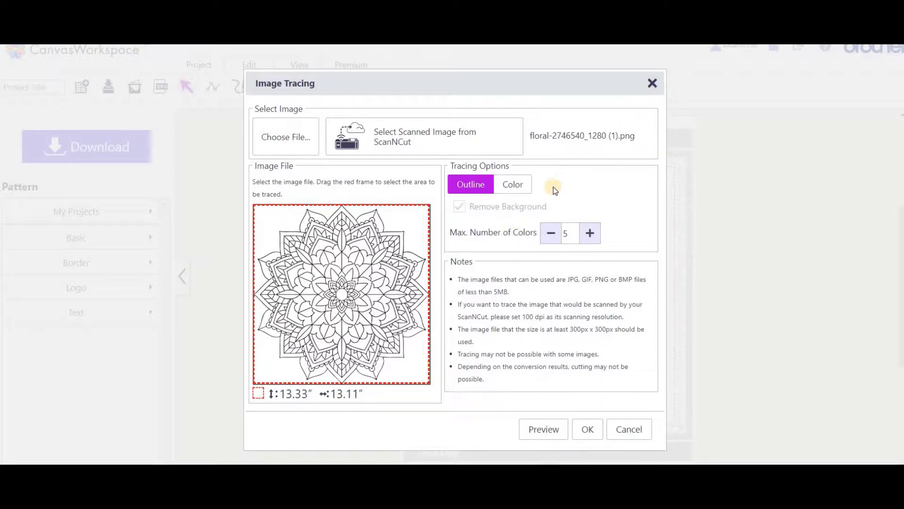
Step: Keep Outline as the tracing option and preview the mandala's outline trace
click(461, 190)
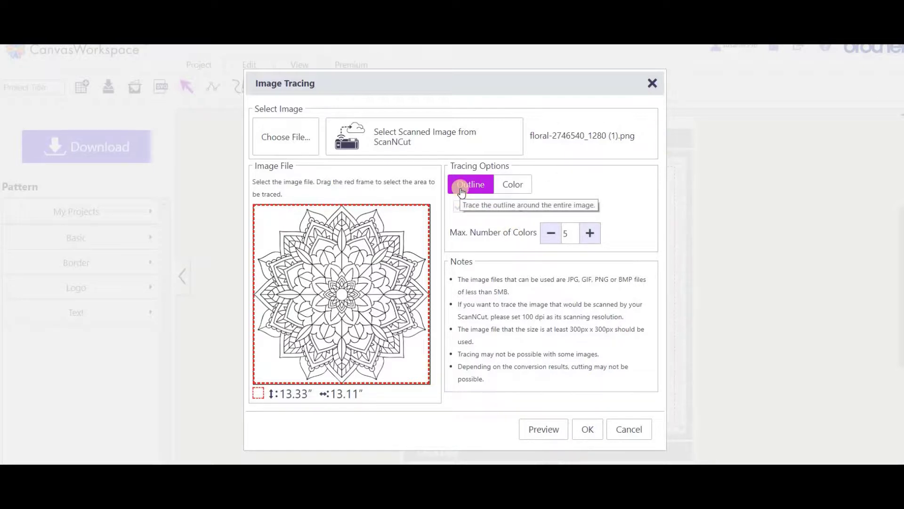
click(485, 186)
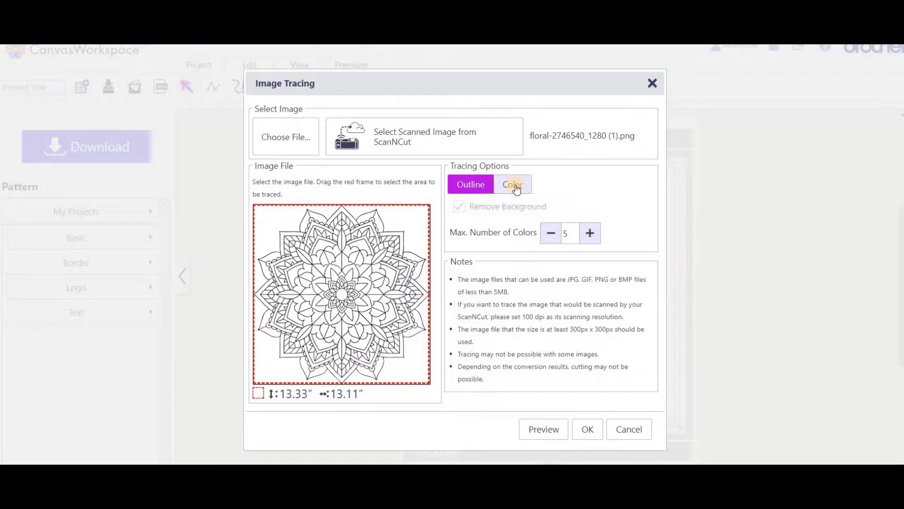
click(468, 187)
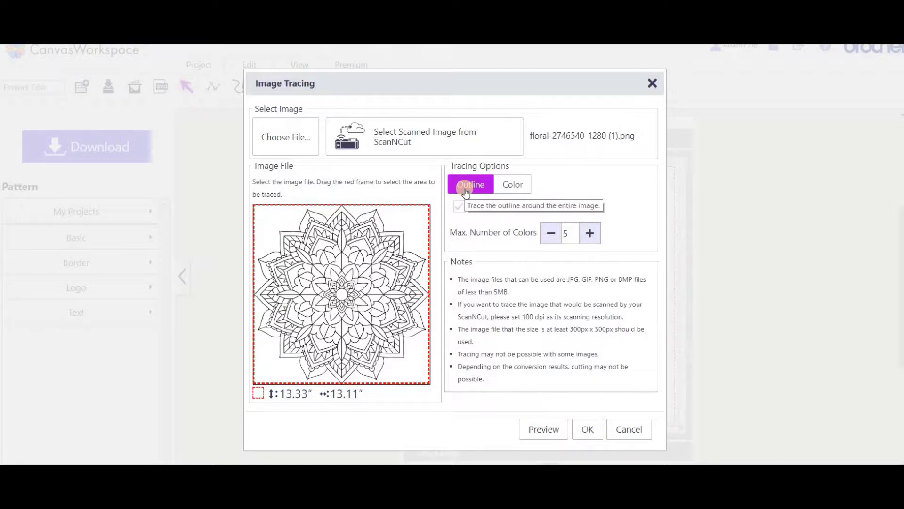
click(536, 430)
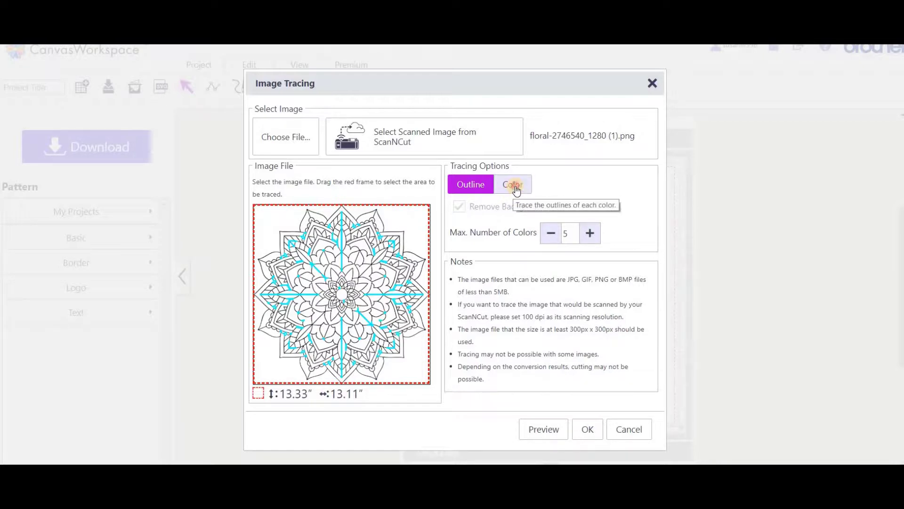
Step: Switch tracing to Color, preview it, and try 8 maximum colours before returning to 5
click(516, 187)
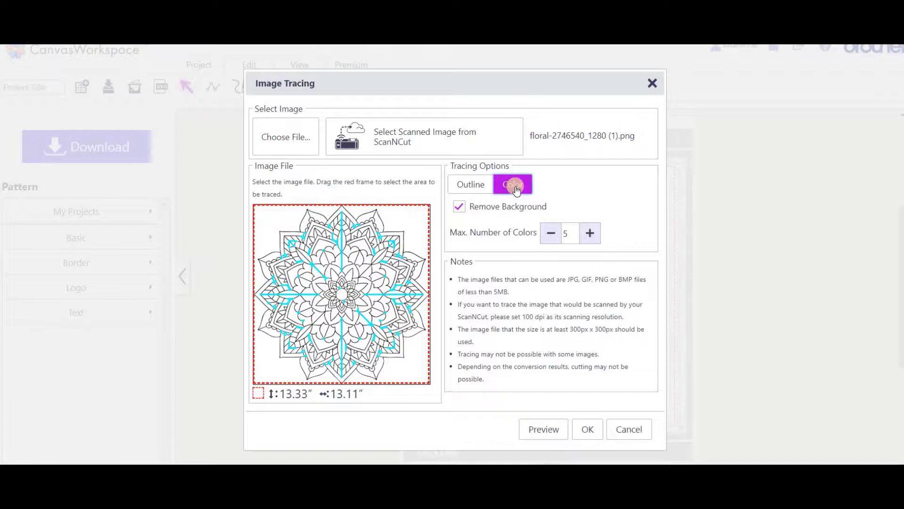
click(545, 429)
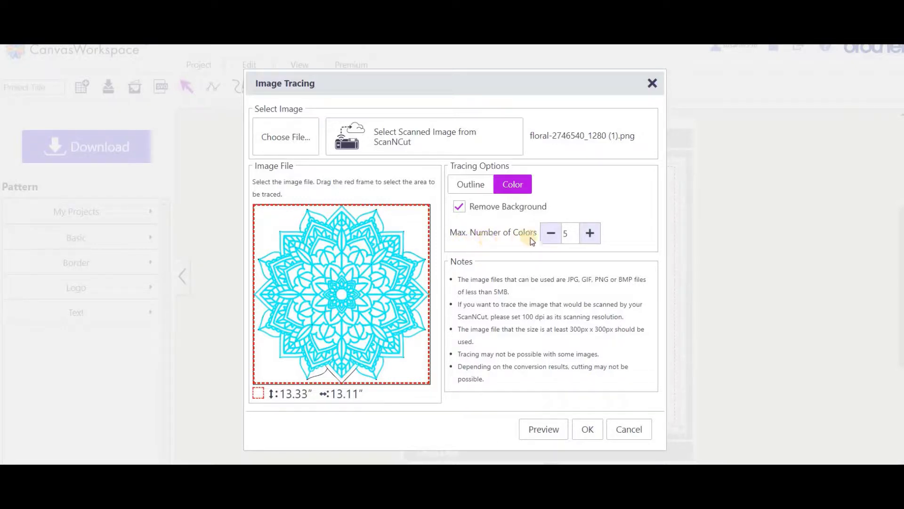
click(593, 234)
click(592, 234)
click(593, 234)
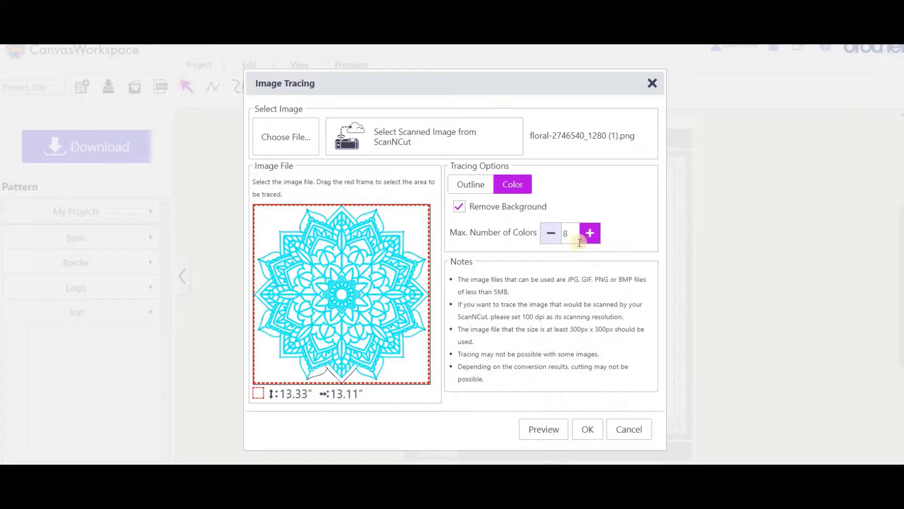
click(551, 238)
click(551, 238)
click(551, 238)
Step: Lower Max. Number of Colors to 2, preview the trace, and uncheck Remove Background
click(550, 239)
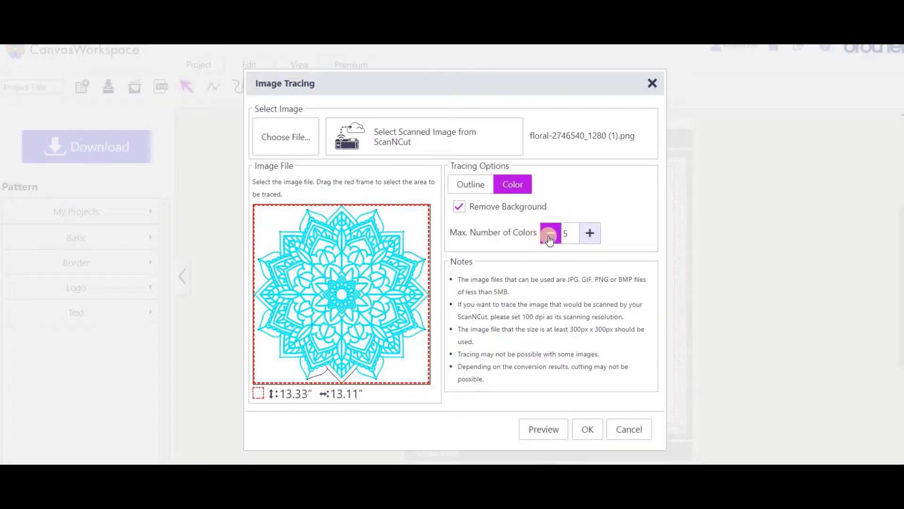
click(550, 239)
click(550, 239)
click(550, 239)
click(550, 239)
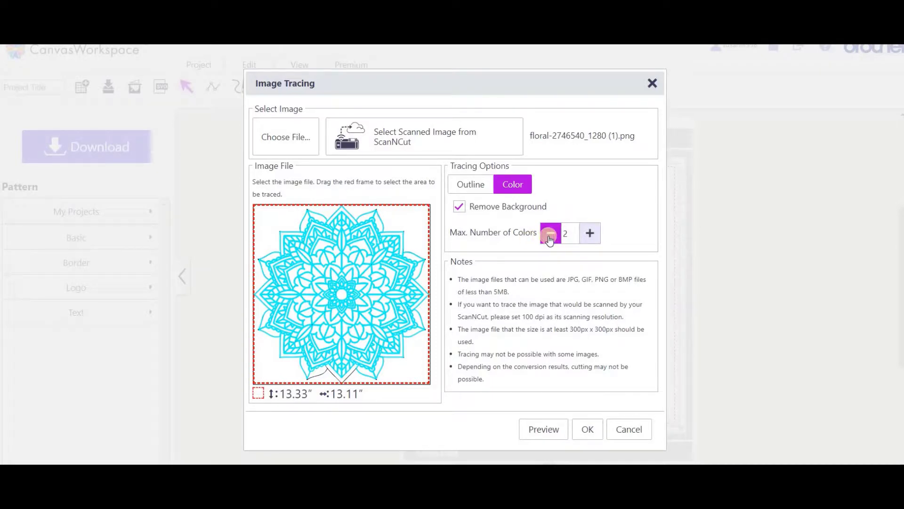
click(542, 429)
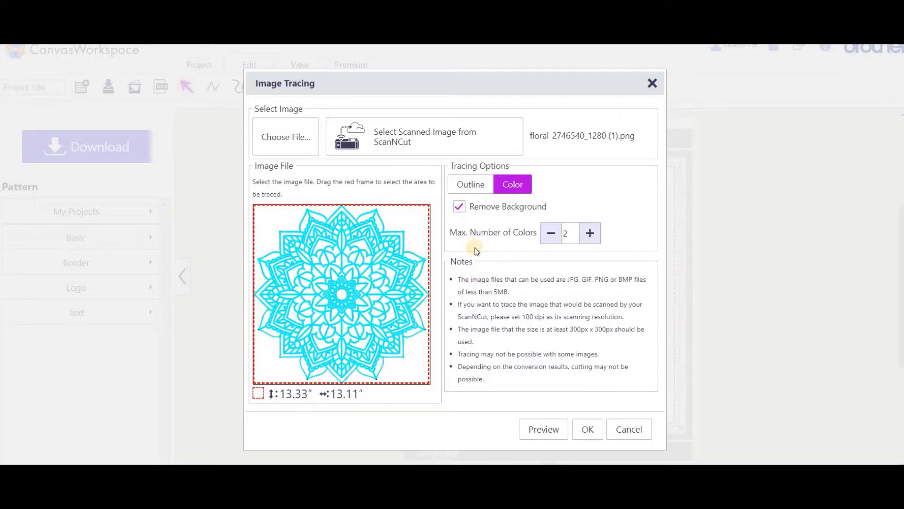
click(460, 208)
Step: Apply the trace and decline pasting the original image onto the mat
click(594, 432)
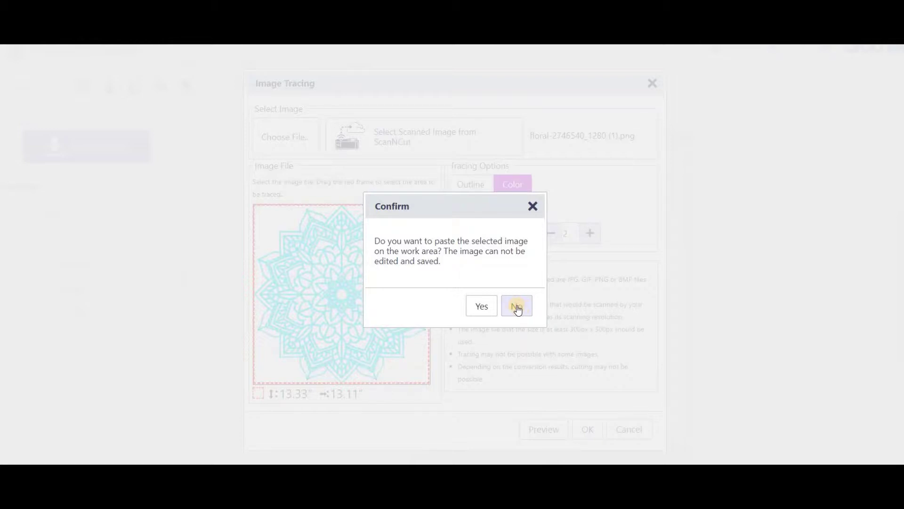
click(518, 308)
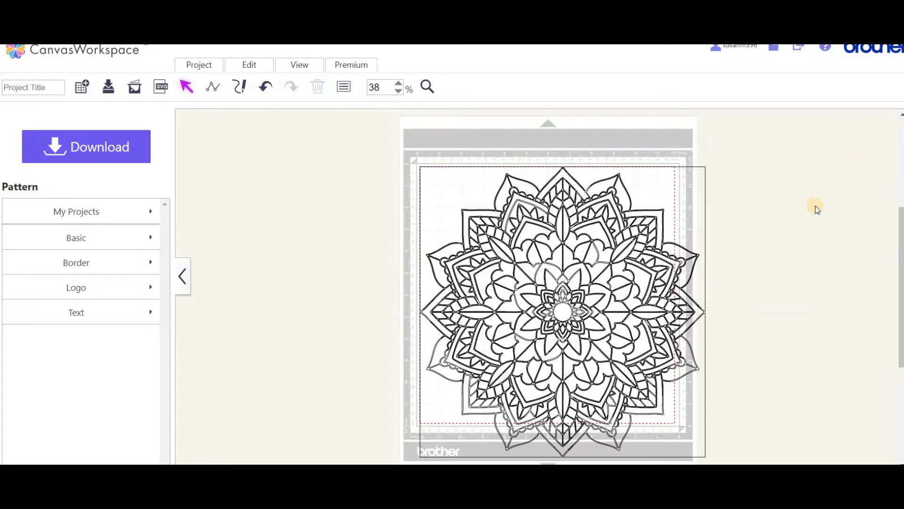
click(635, 230)
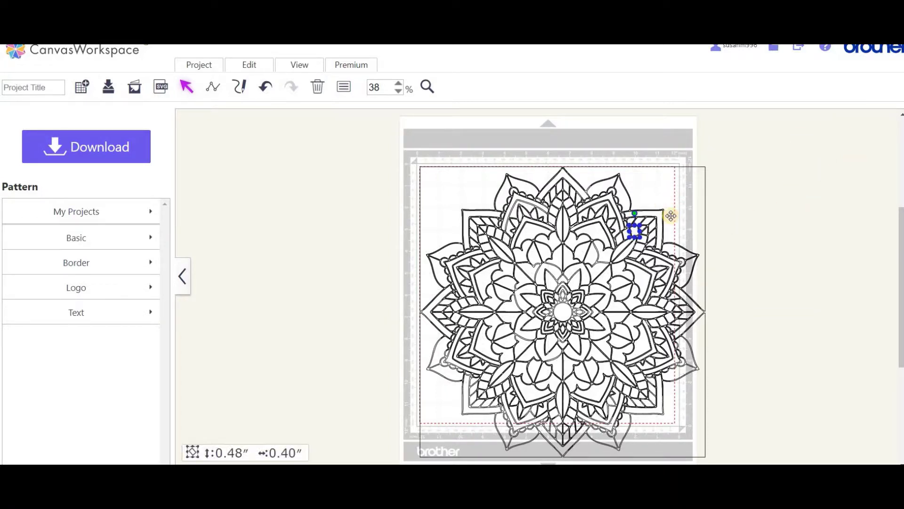
click(590, 214)
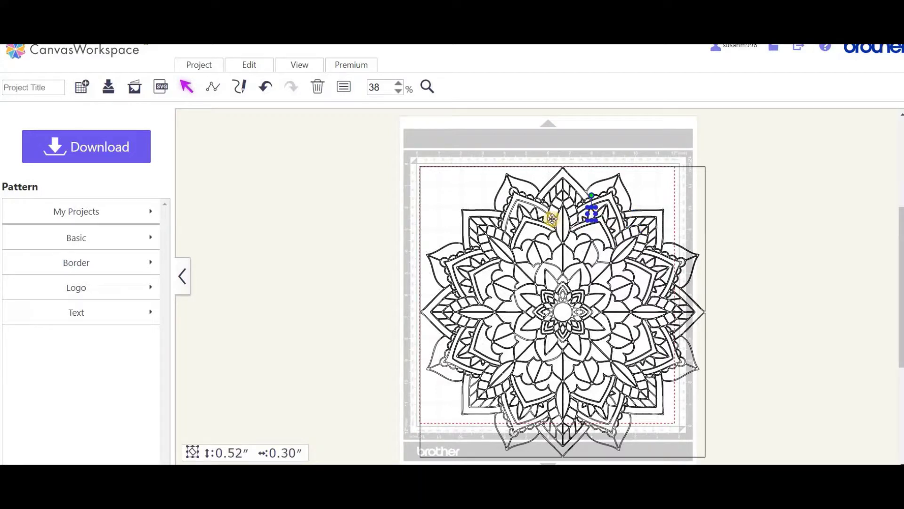
click(555, 218)
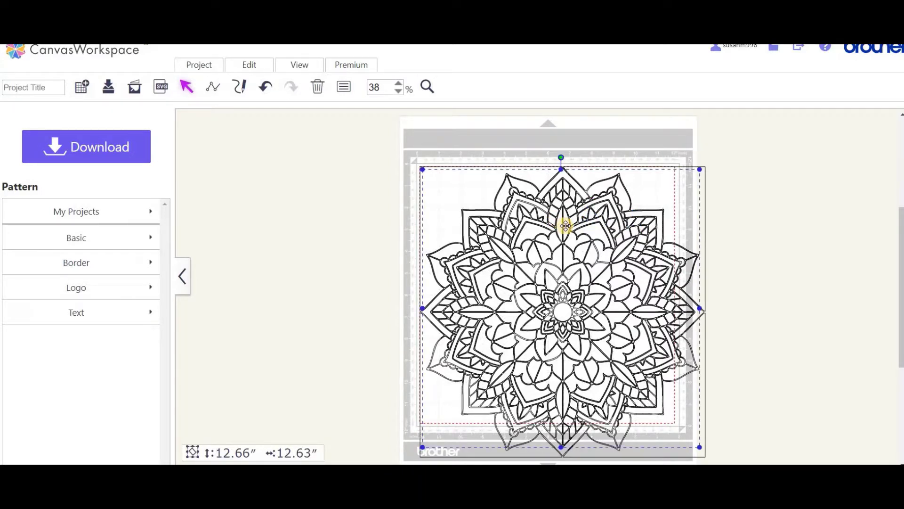
click(566, 226)
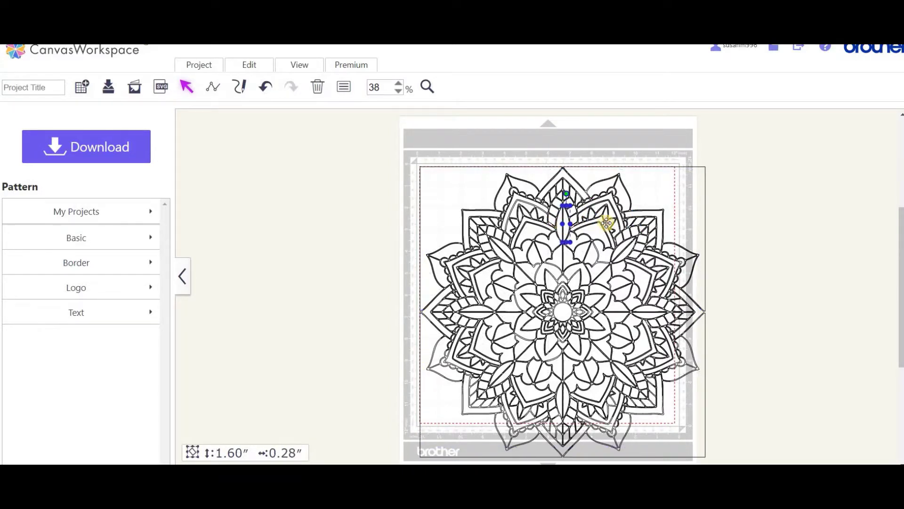
click(627, 249)
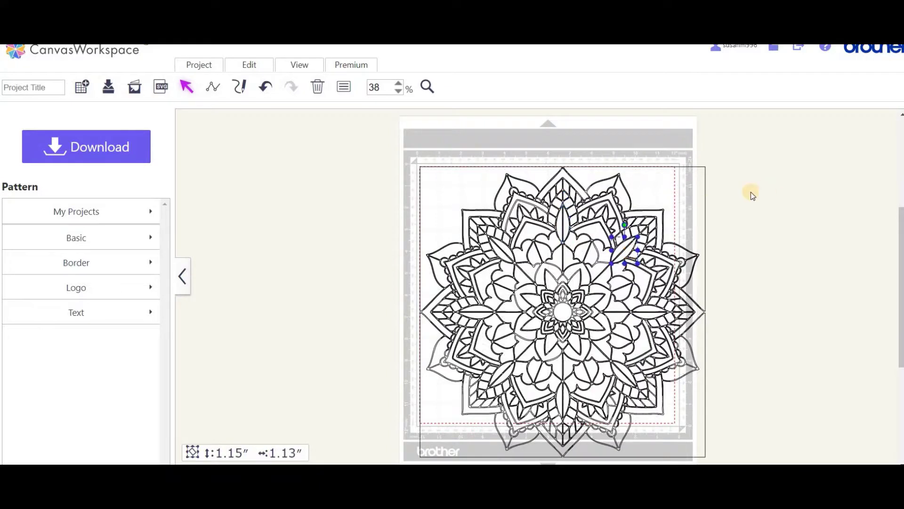
click(354, 137)
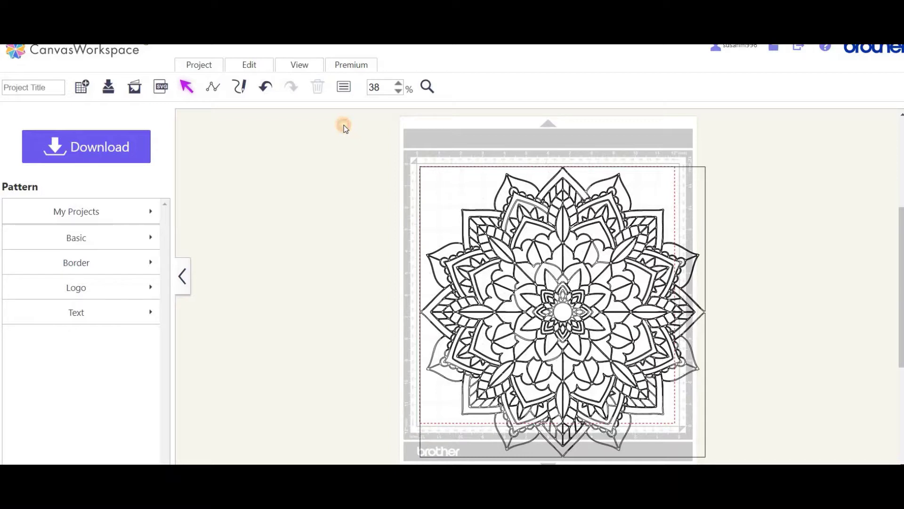
Step: Marquee-select all traced pieces, group them via Edit > Group, and shrink to 13.16″ × 12.94″
drag(629, 311, 706, 406)
drag(726, 457, 780, 389)
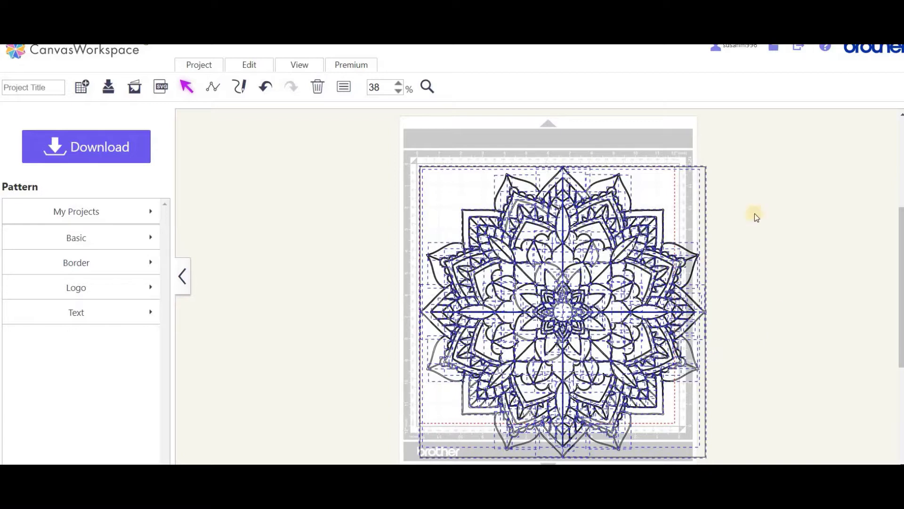
click(253, 65)
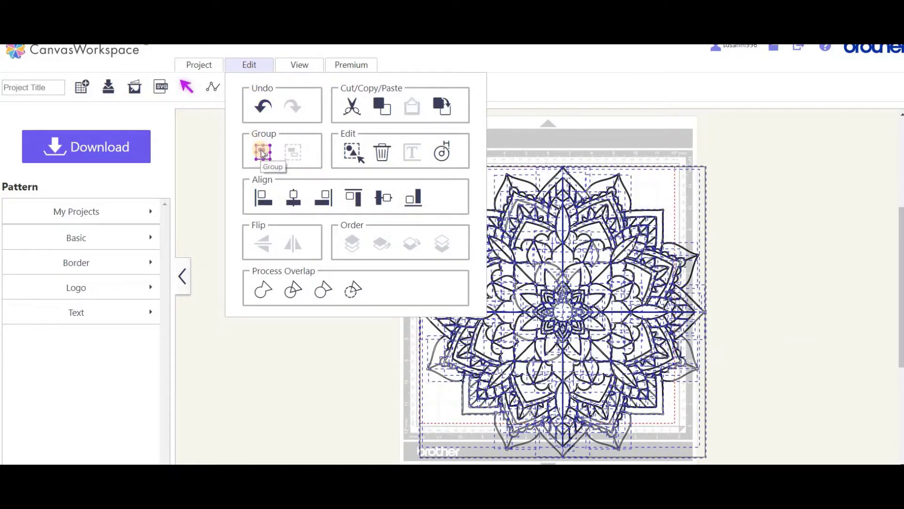
click(263, 151)
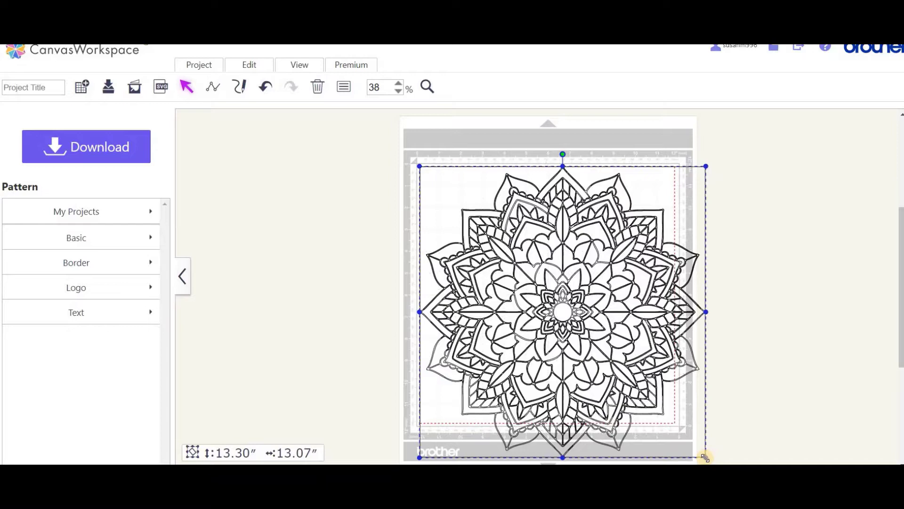
drag(705, 457, 656, 384)
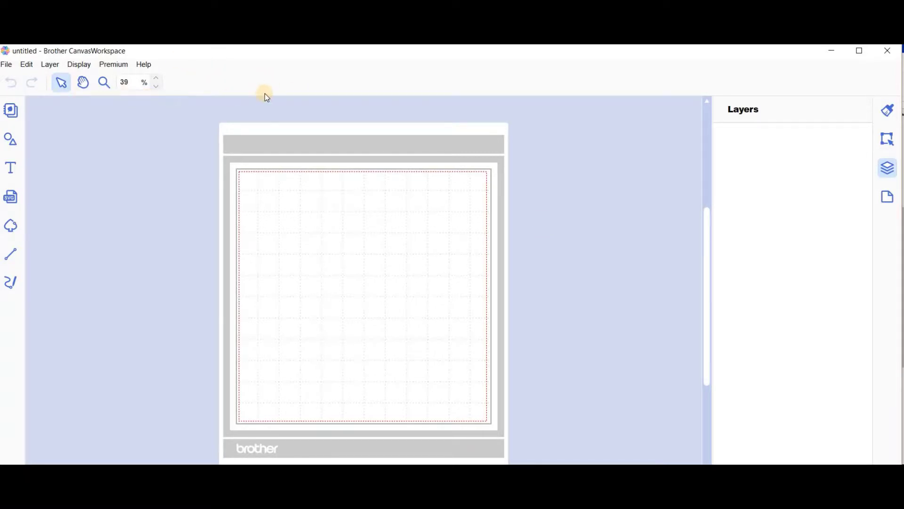
Step: Choose An Image in the Computer and open floral-2746540_1280 (1).png from the Mandalas folder
click(11, 225)
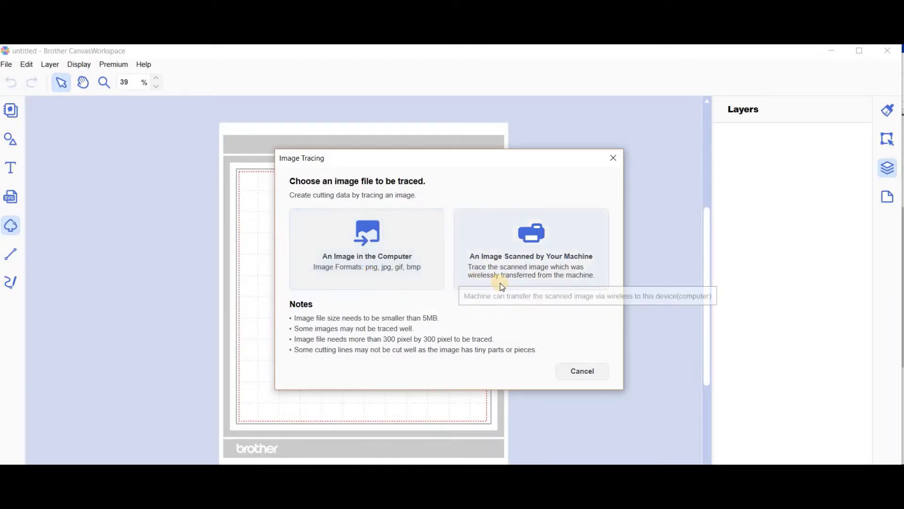
click(375, 259)
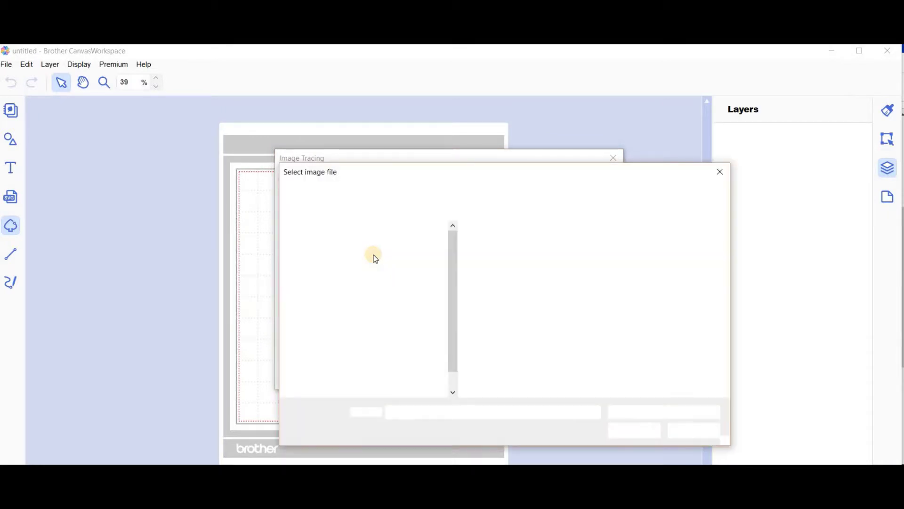
scroll(373, 254, down, 3)
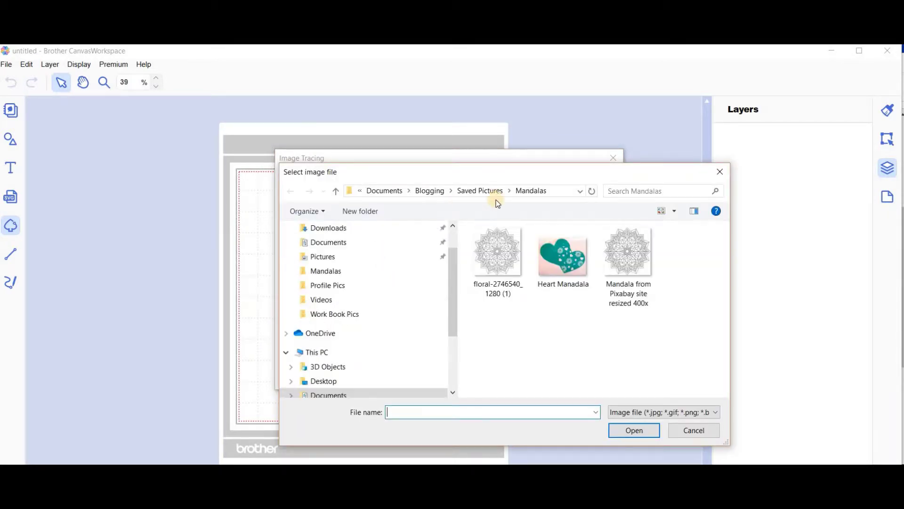
click(486, 262)
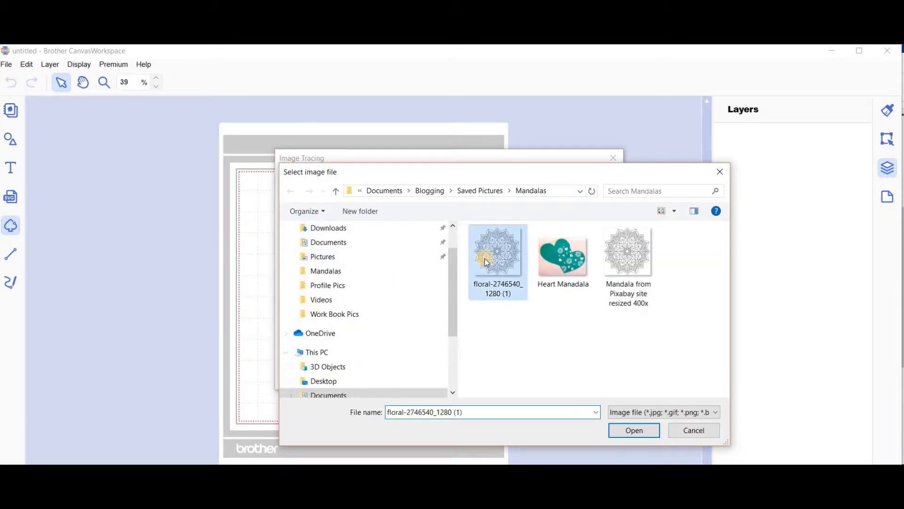
click(634, 431)
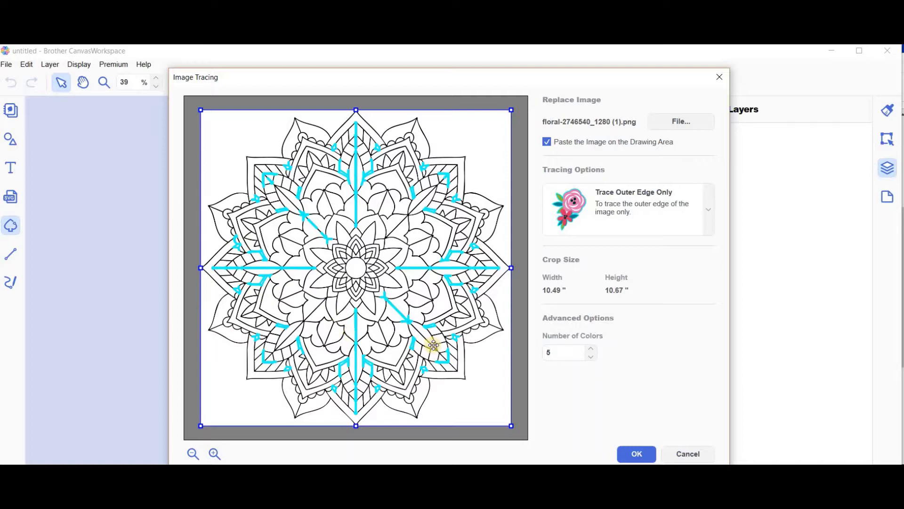
Step: Change Tracing Options to Trace Areas by Color and lower Number of Colors to 2
click(709, 214)
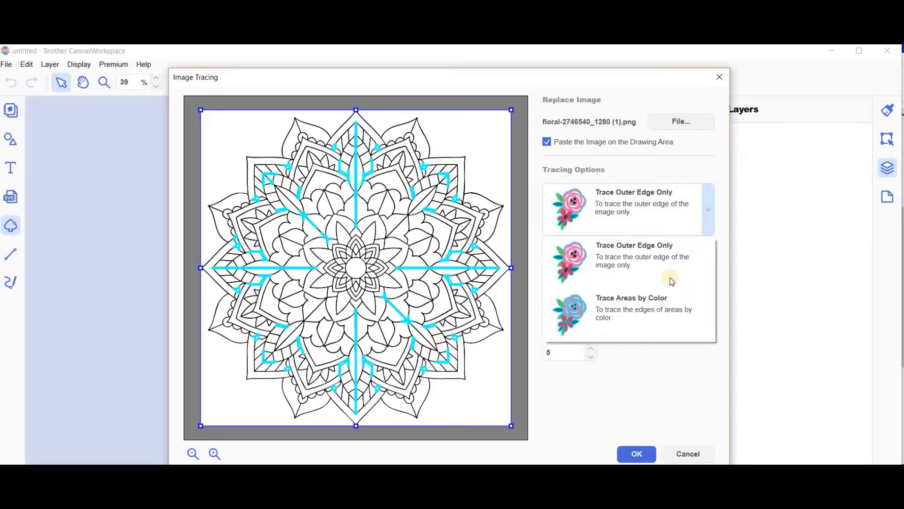
click(652, 315)
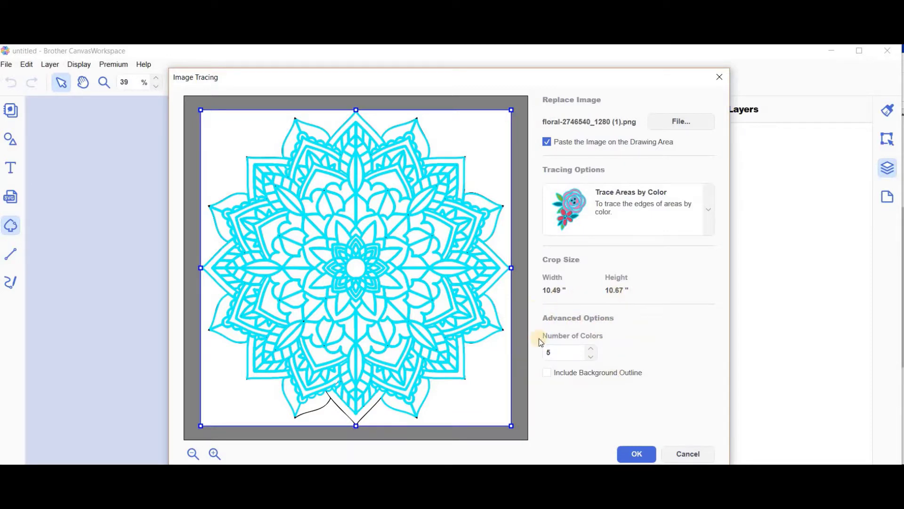
click(592, 357)
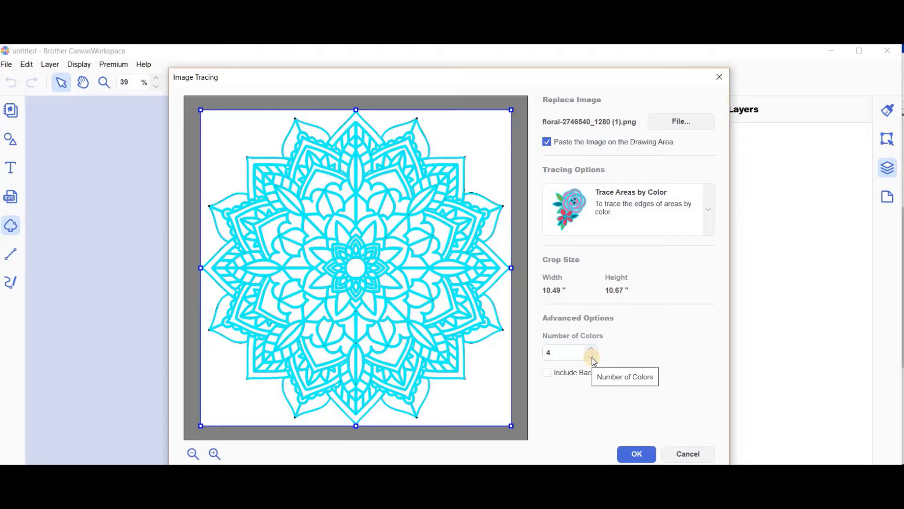
click(592, 357)
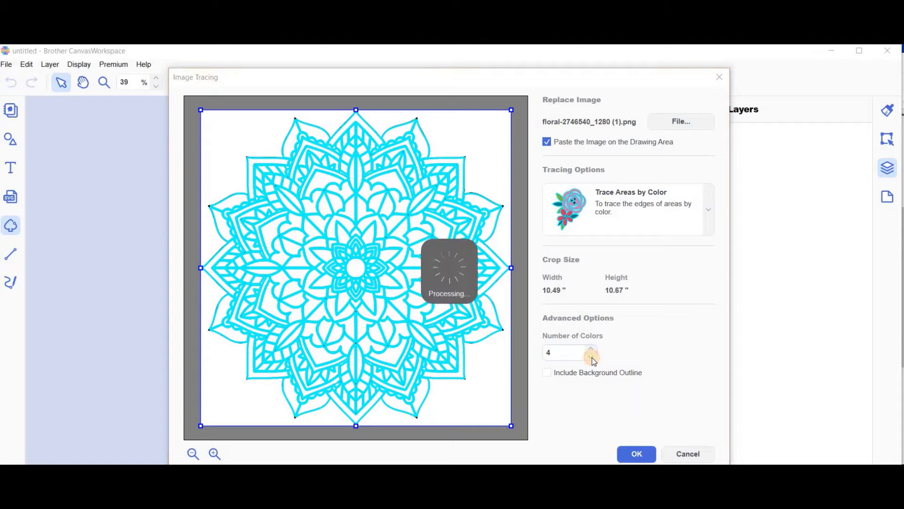
click(592, 358)
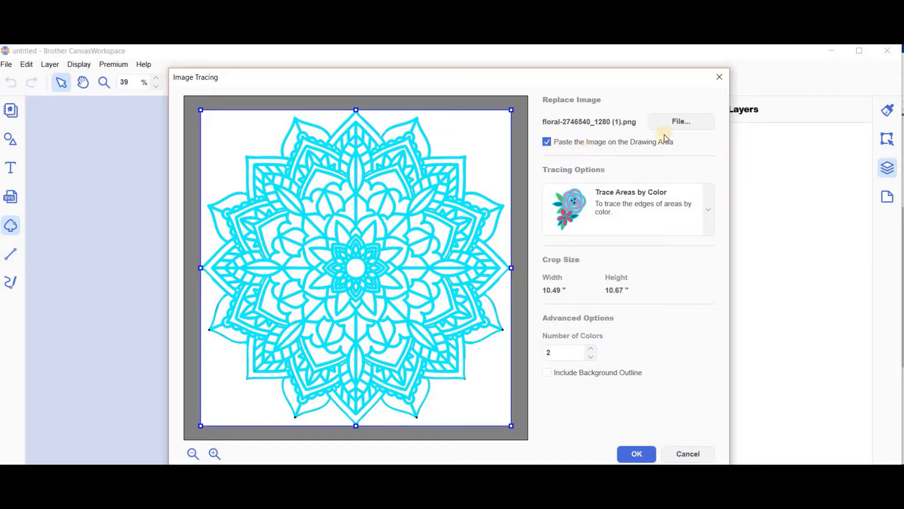
Step: Adjust the Paste the Image on the Drawing Area checkbox for the traced mandala
click(548, 146)
click(547, 142)
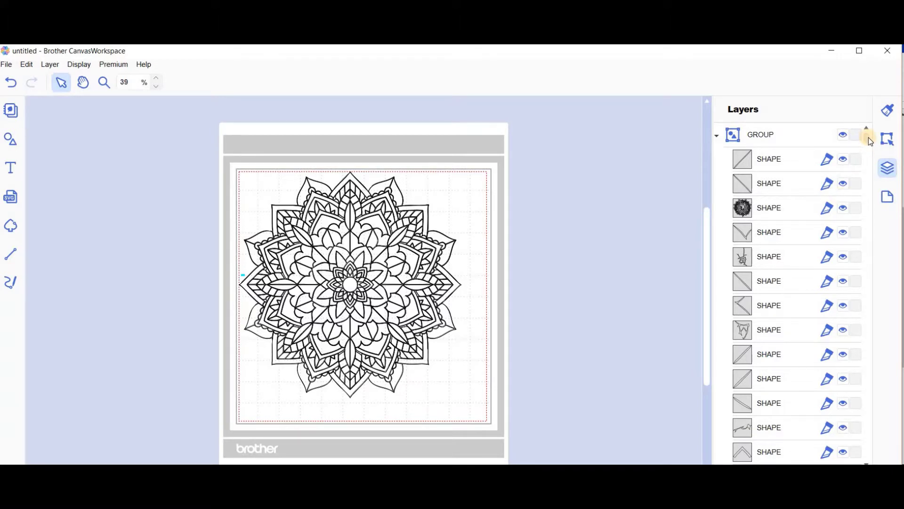
click(888, 110)
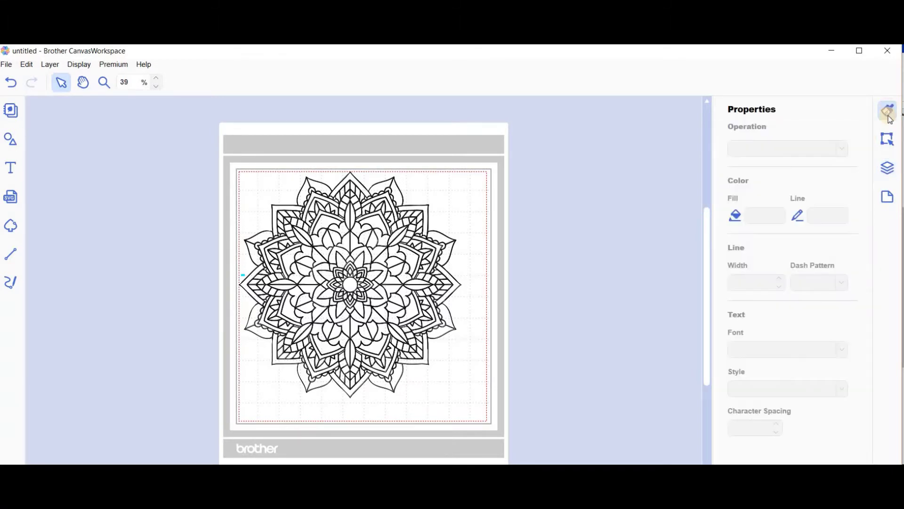
click(889, 173)
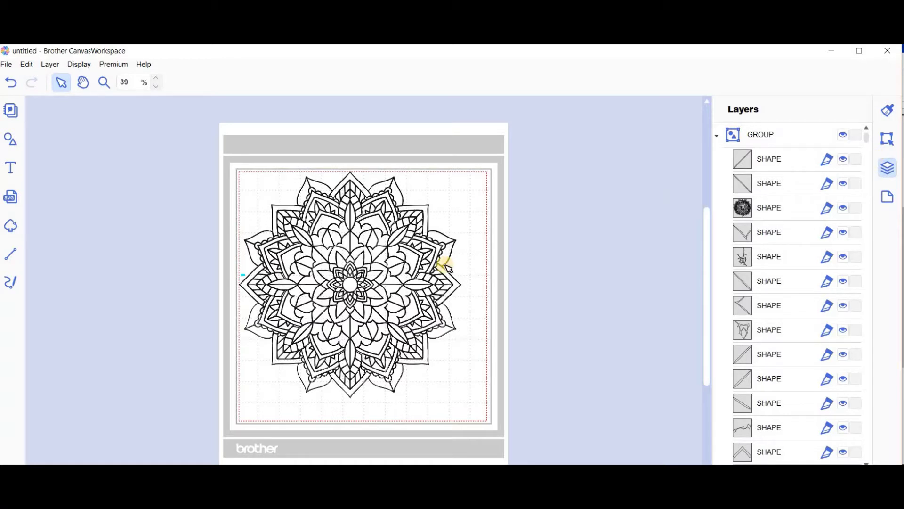
click(357, 241)
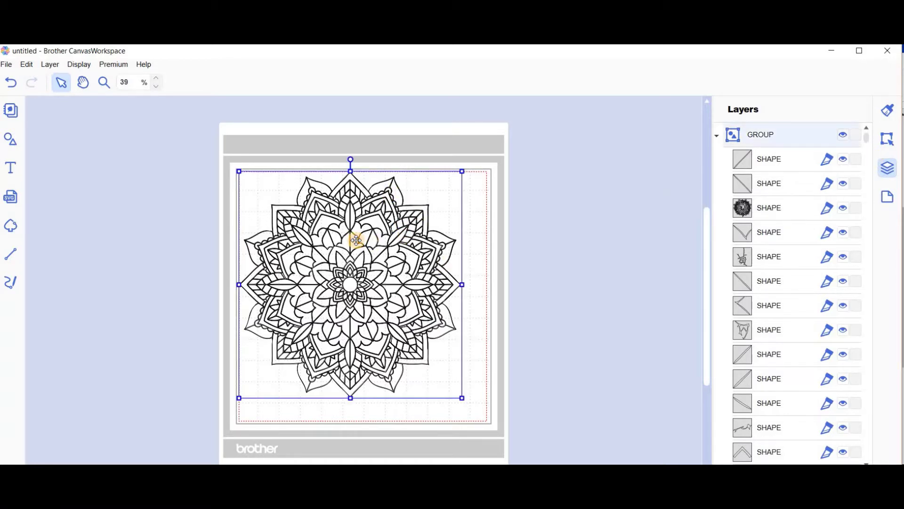
drag(356, 241, 394, 262)
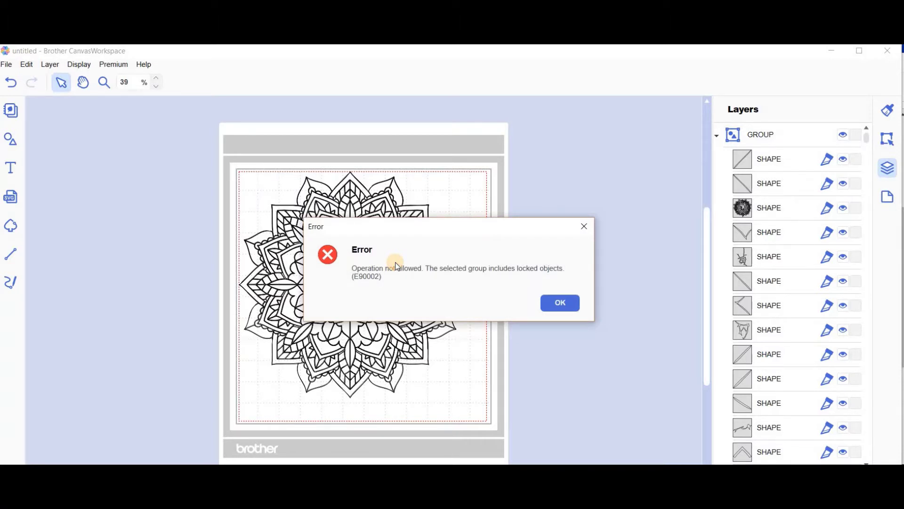
click(560, 302)
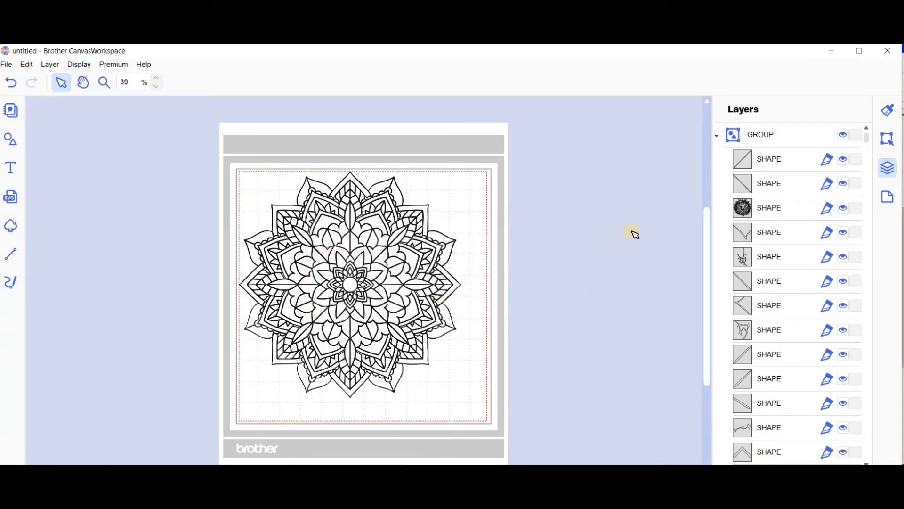
click(868, 136)
Step: Unlock the IMAGE layer in the Layers list and nudge the mandala slightly right and down
drag(869, 139, 890, 312)
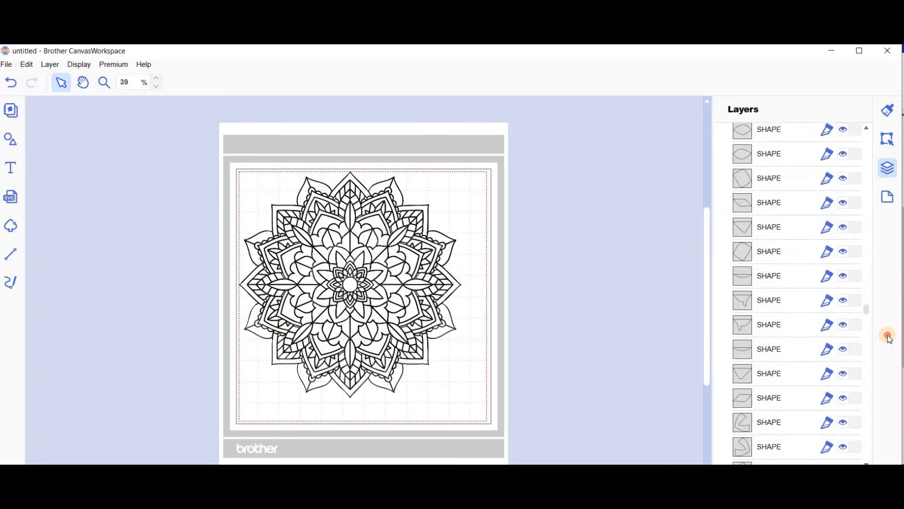
drag(889, 339, 876, 461)
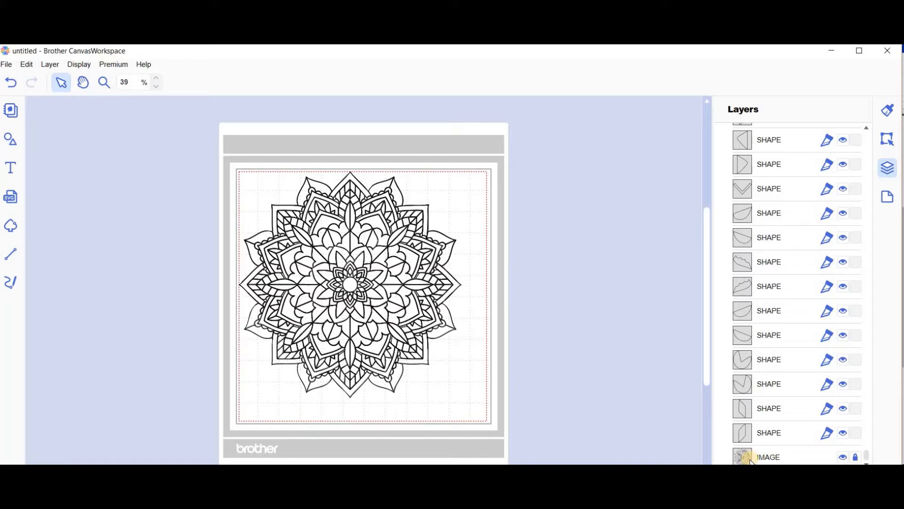
click(856, 458)
click(394, 273)
drag(394, 273, 402, 285)
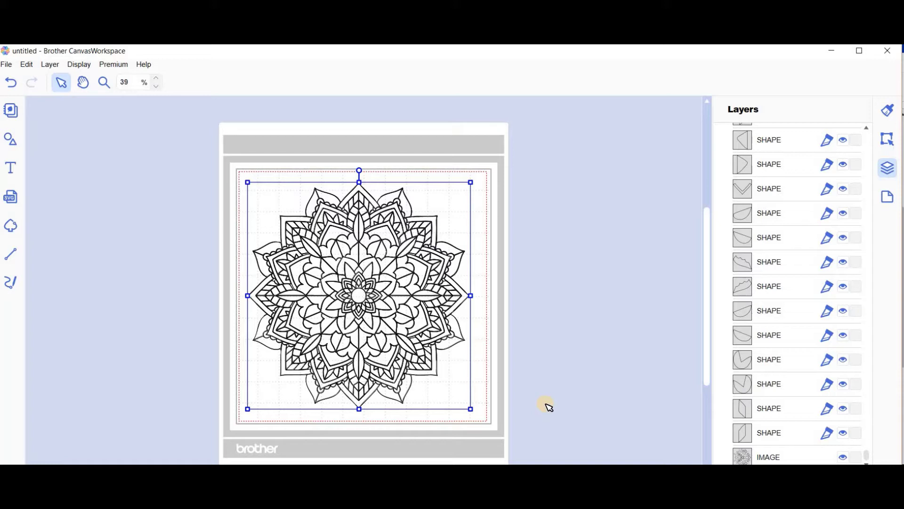
Step: Hide the original mandala IMAGE layer, then select two traced SHAPE pieces to inspect them
click(844, 456)
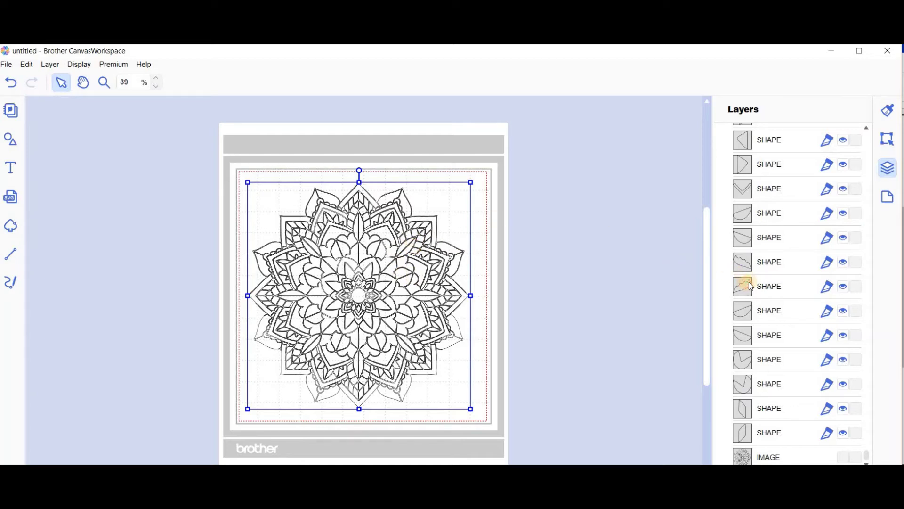
click(805, 286)
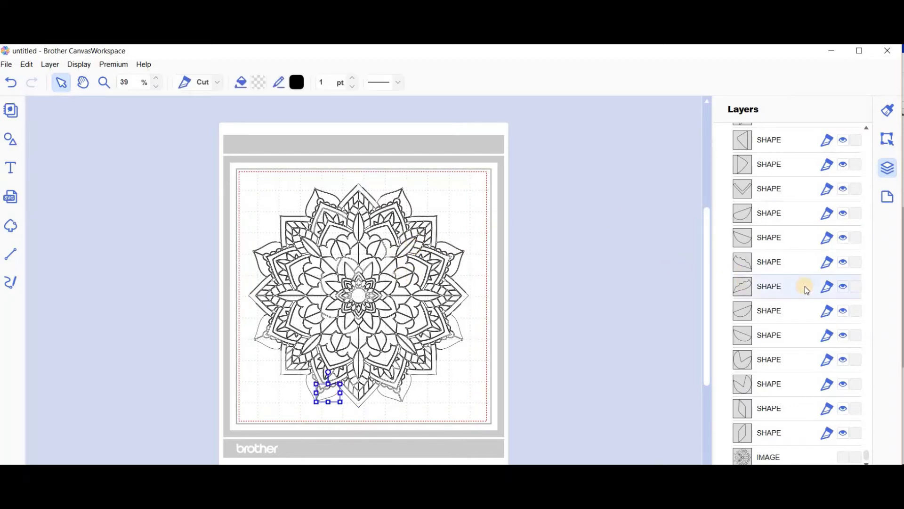
click(749, 238)
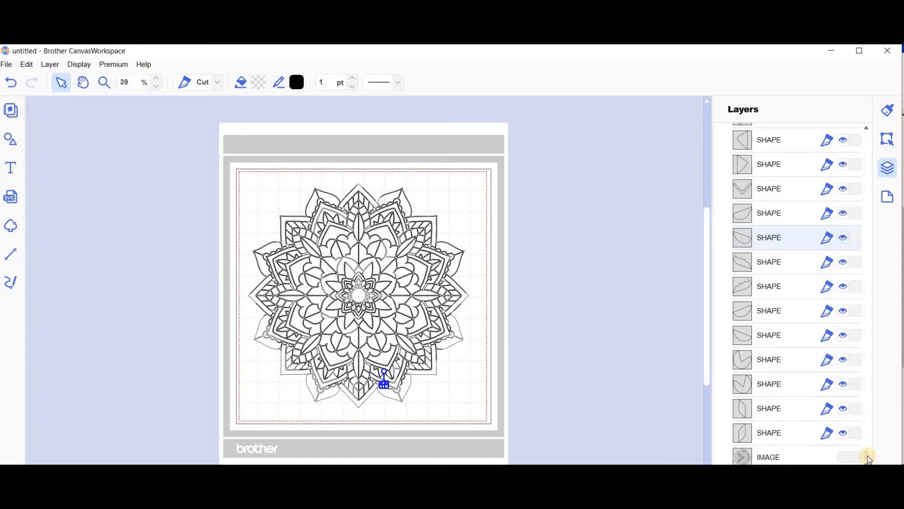
mouse_move(868, 454)
mouse_down()
mouse_move(787, 143)
mouse_move(781, 204)
mouse_move(751, 273)
mouse_move(763, 187)
mouse_move(748, 174)
mouse_move(786, 167)
mouse_move(744, 150)
mouse_move(743, 272)
mouse_up()
Step: Select the wavy traced piece and then the piece at the mandala centre
click(743, 272)
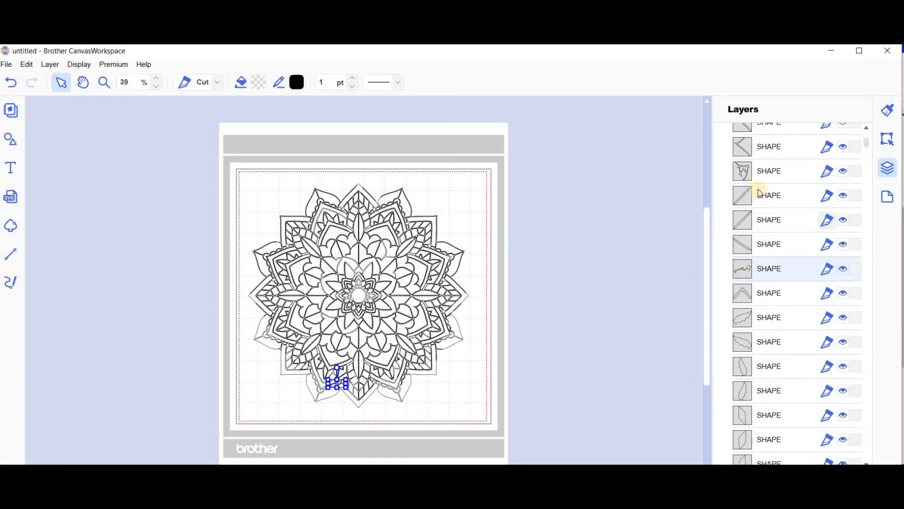
click(747, 170)
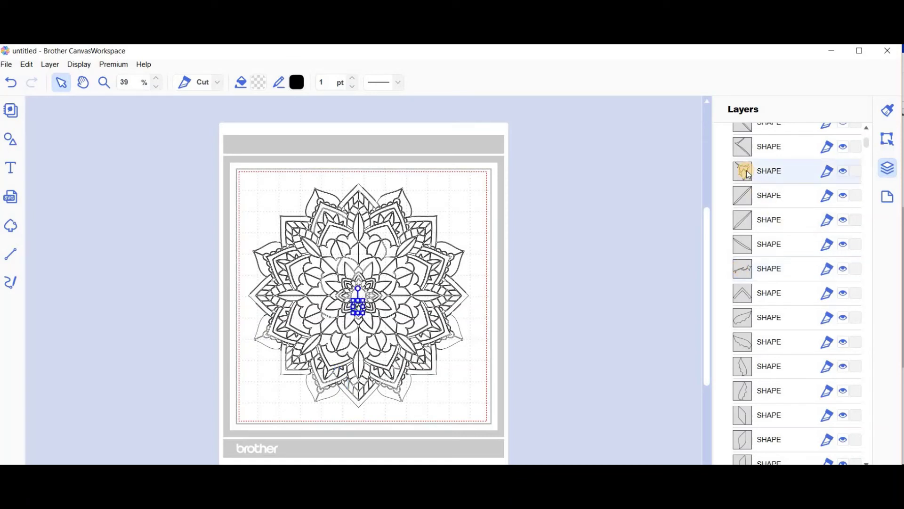
click(867, 129)
click(867, 128)
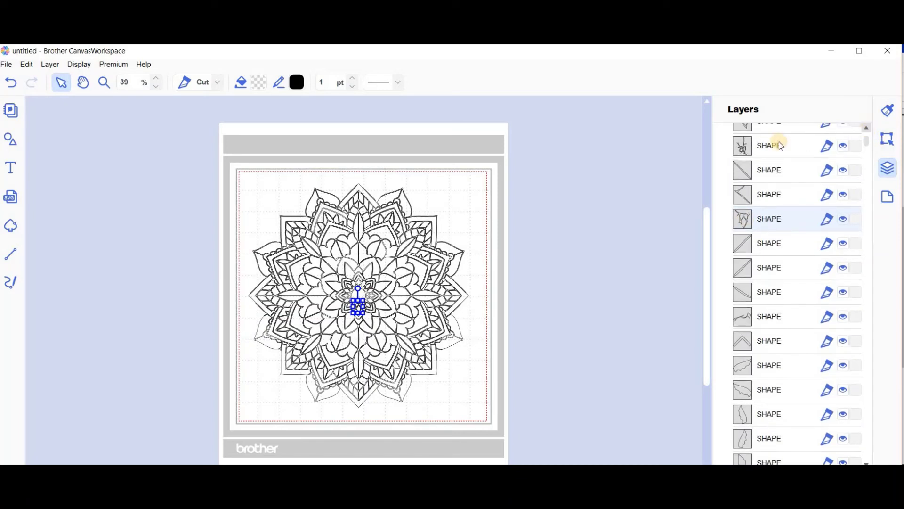
Step: Inspect the top listed piece, then select the shape outlining the whole mandala
click(743, 149)
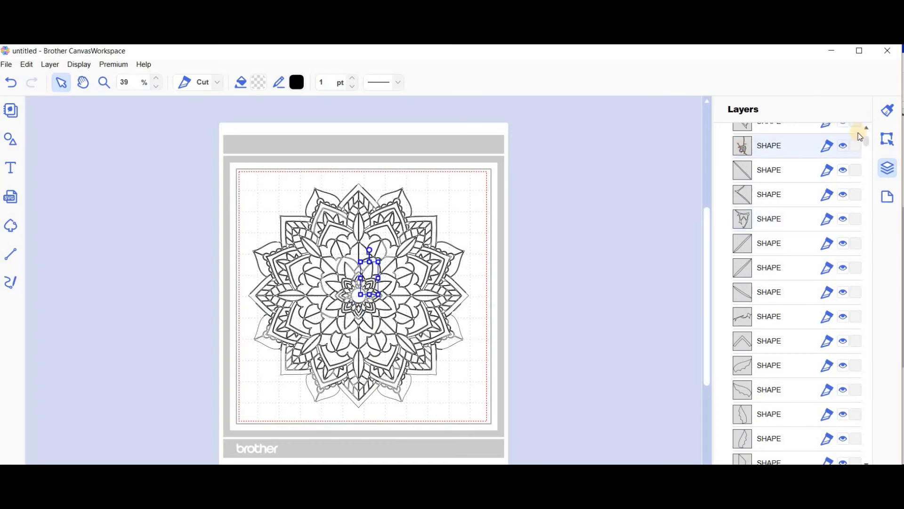
click(869, 126)
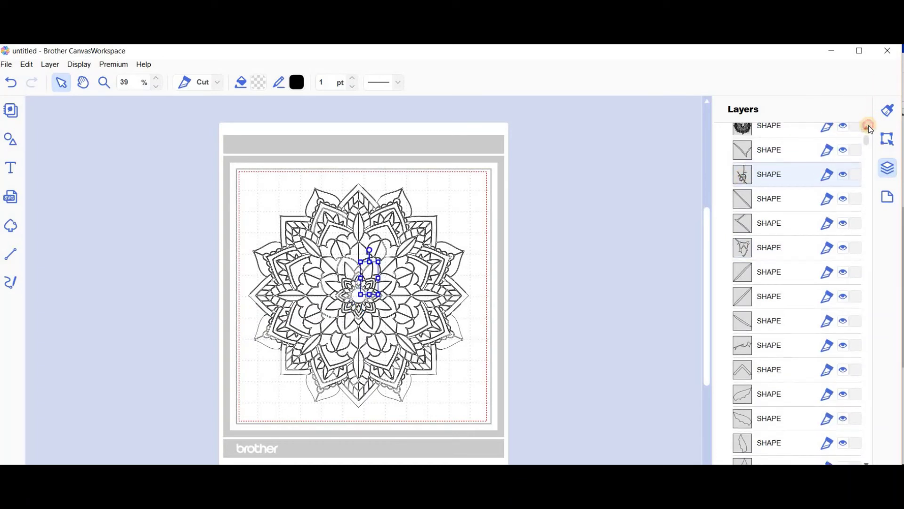
click(870, 126)
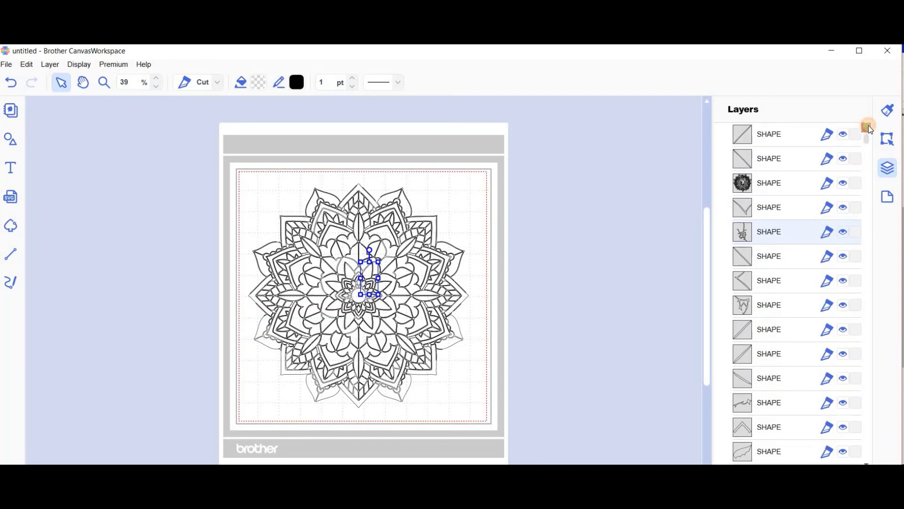
click(869, 127)
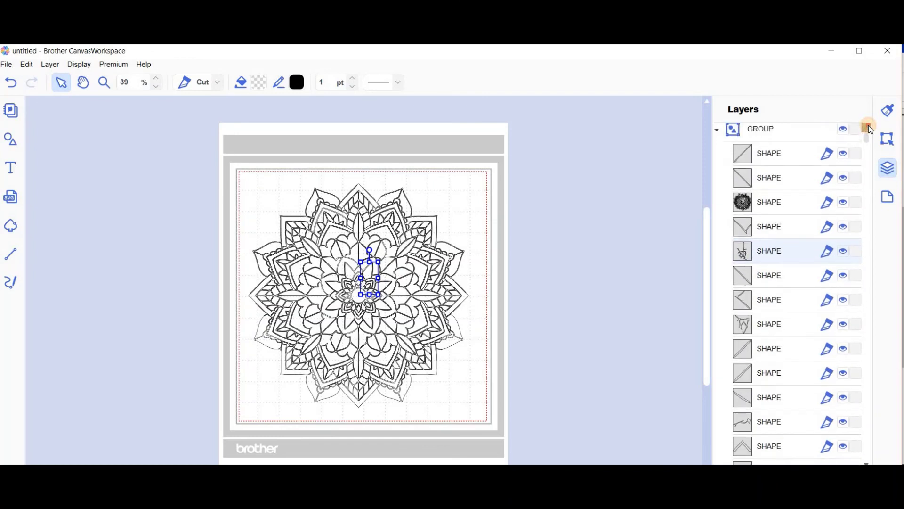
click(744, 209)
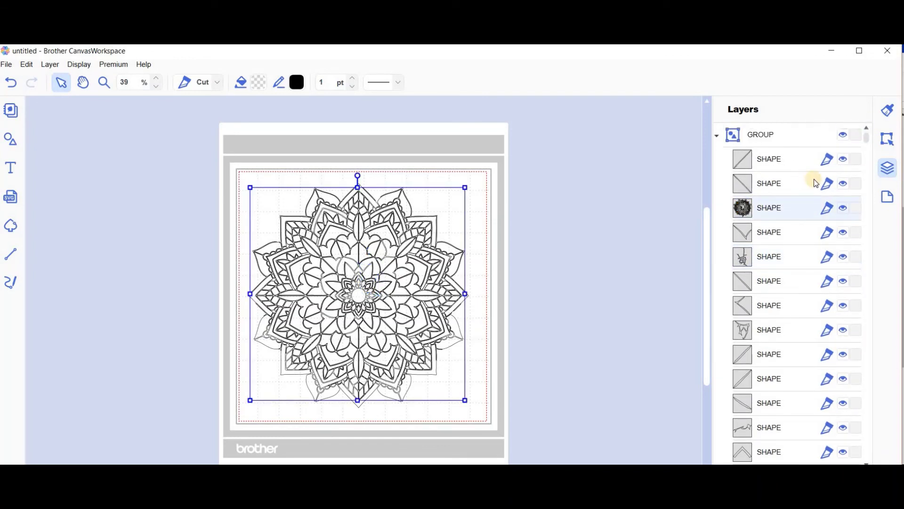